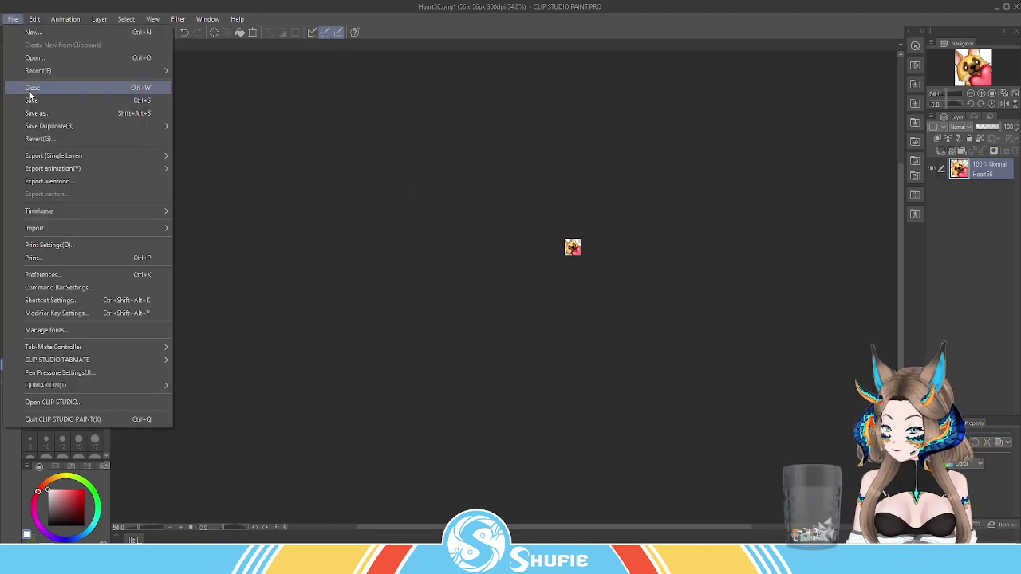
Save the changes to Heart56.png and close the file.
left_click(30, 99)
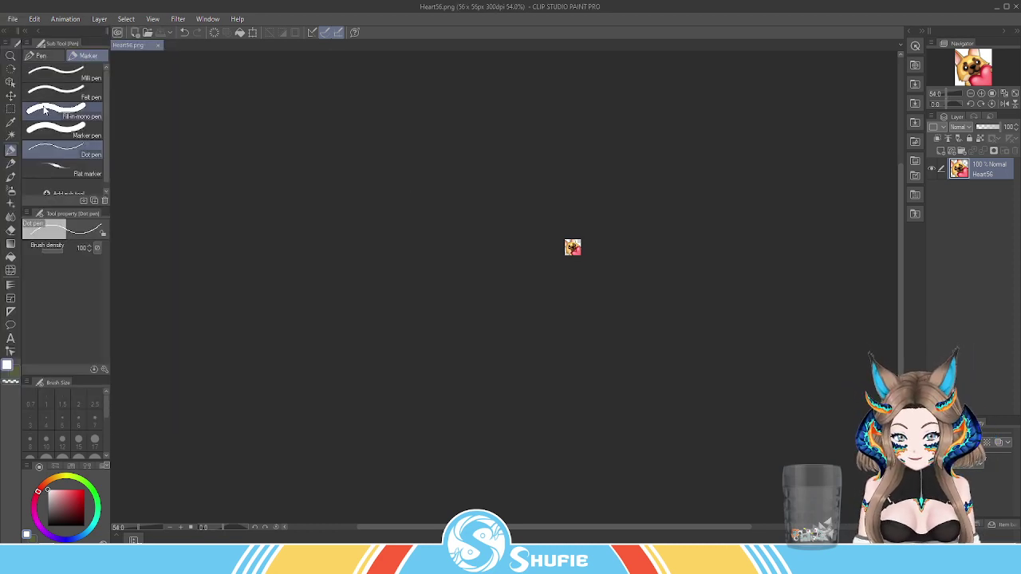
left_click(157, 45)
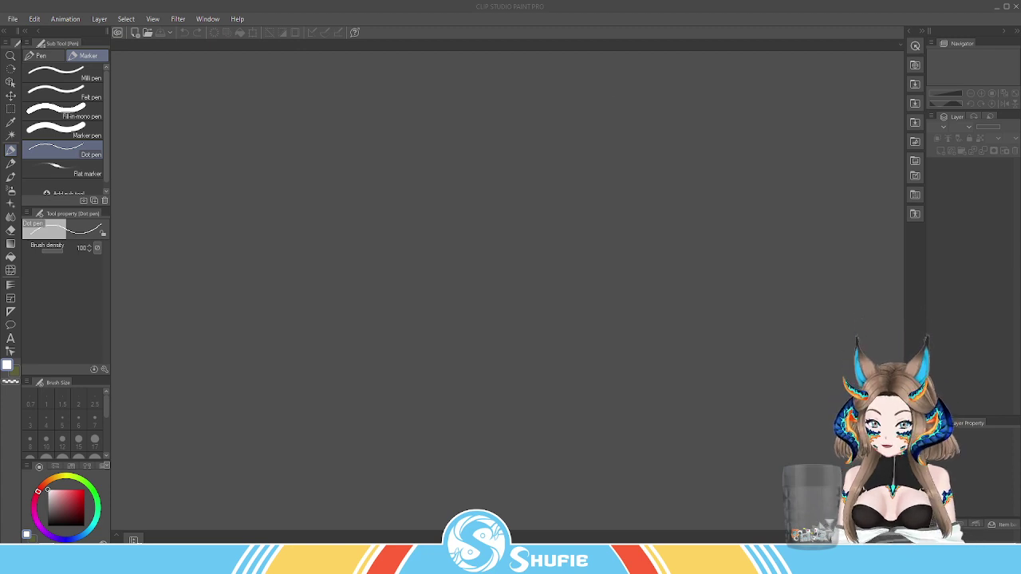
Open Heart112.png from the recently used files.
left_click(15, 21)
mouse_move(48, 70)
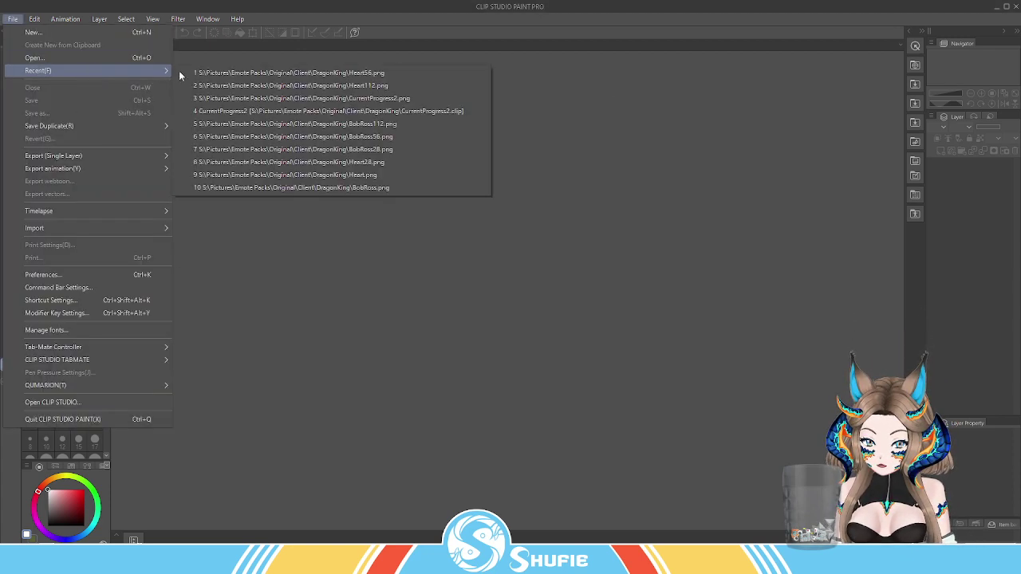
left_click(290, 85)
Dot sampled light grey and white pixels along the lower-left edge of the white highlight in the dog's eye nearest the heart.
scroll(552, 321, "up", 10)
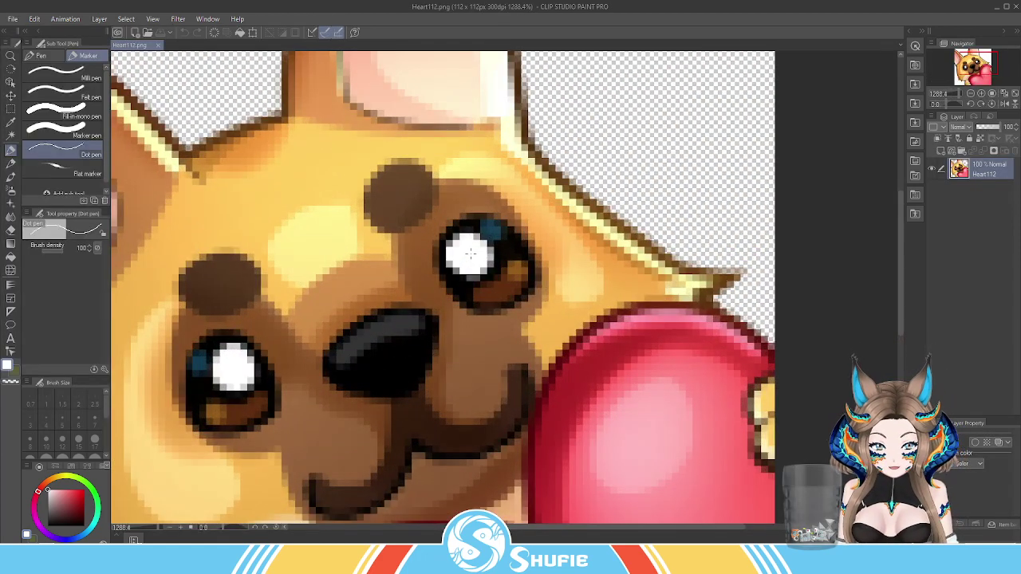
left_click(455, 276)
left_click(454, 276, "alt")
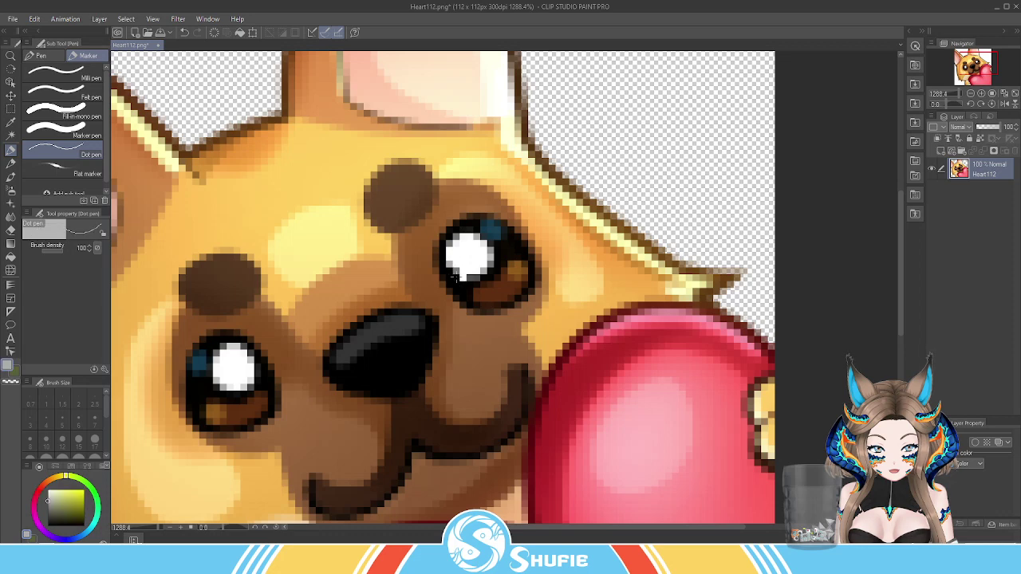
left_click(458, 277)
left_click(461, 263, "alt")
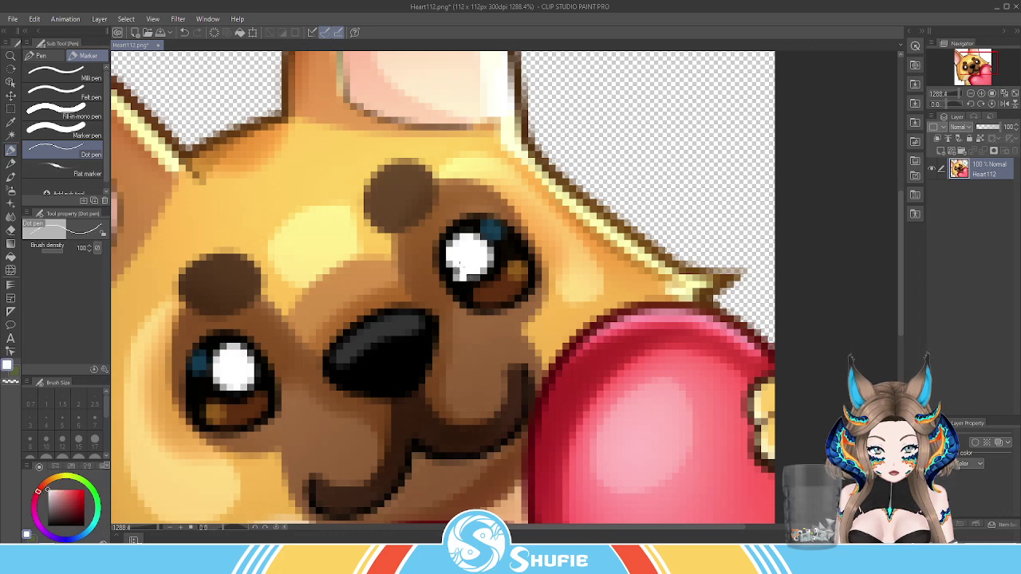
left_click(456, 272)
left_click(471, 278)
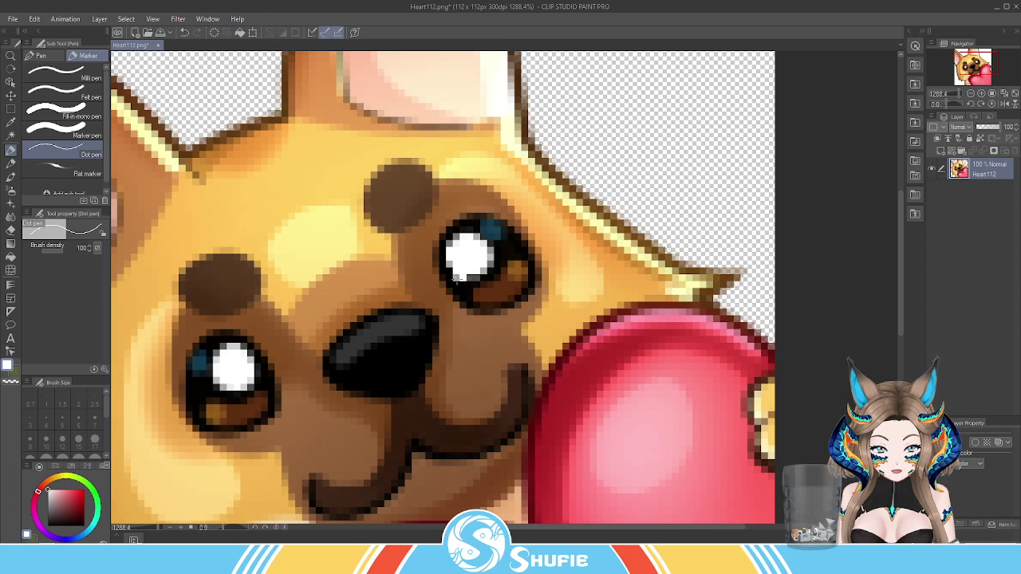
left_click(454, 276, "alt")
left_click(464, 277)
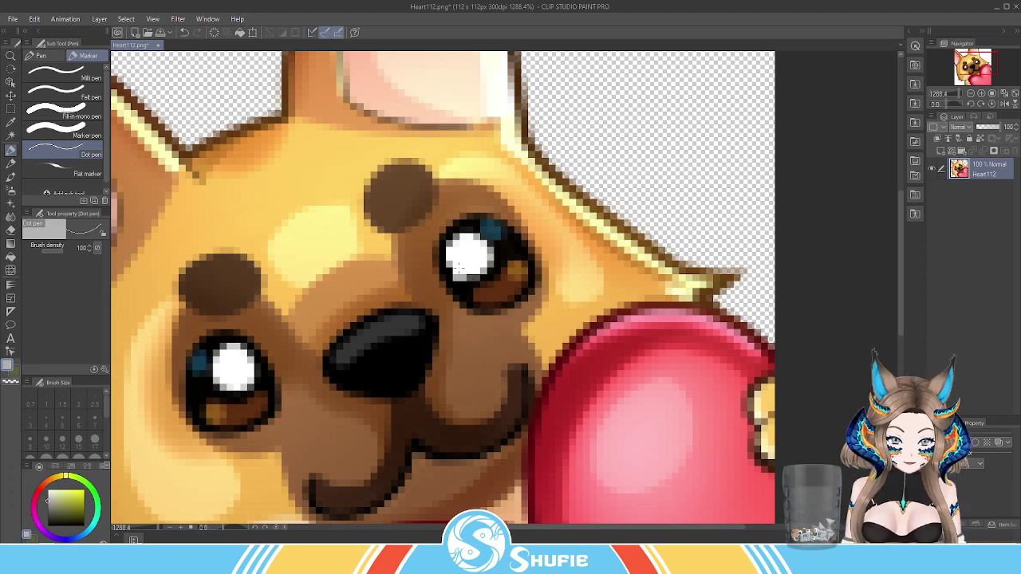
Refine the left and lower edge pixels of the same eye highlight with sampled white and light grey, checking the emote at small size.
left_click(456, 270, "alt")
left_click(449, 270)
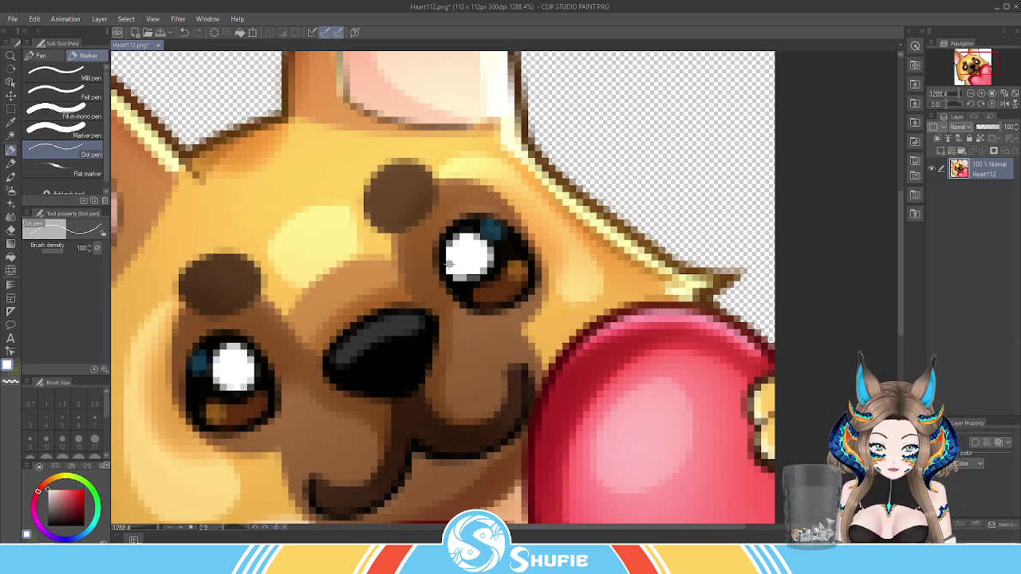
left_click(459, 277, "alt")
left_click(450, 275)
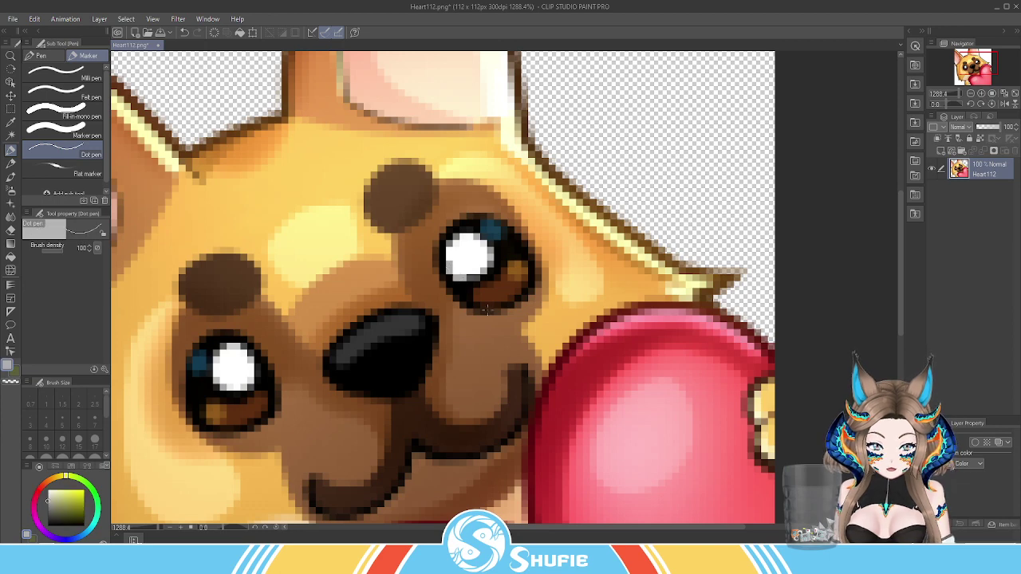
left_click(453, 254, "alt")
left_click(449, 260)
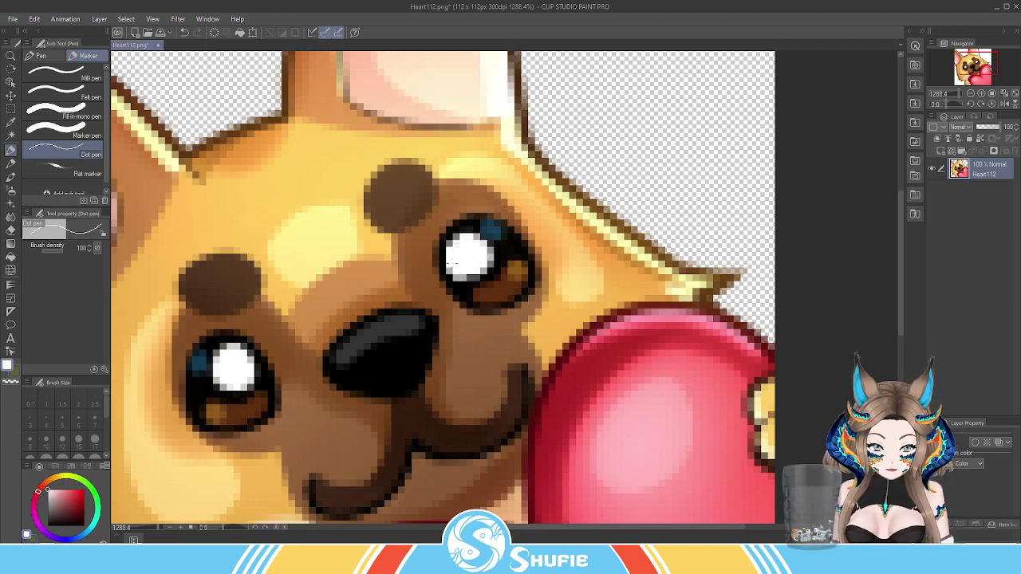
scroll(589, 264, "down", 10)
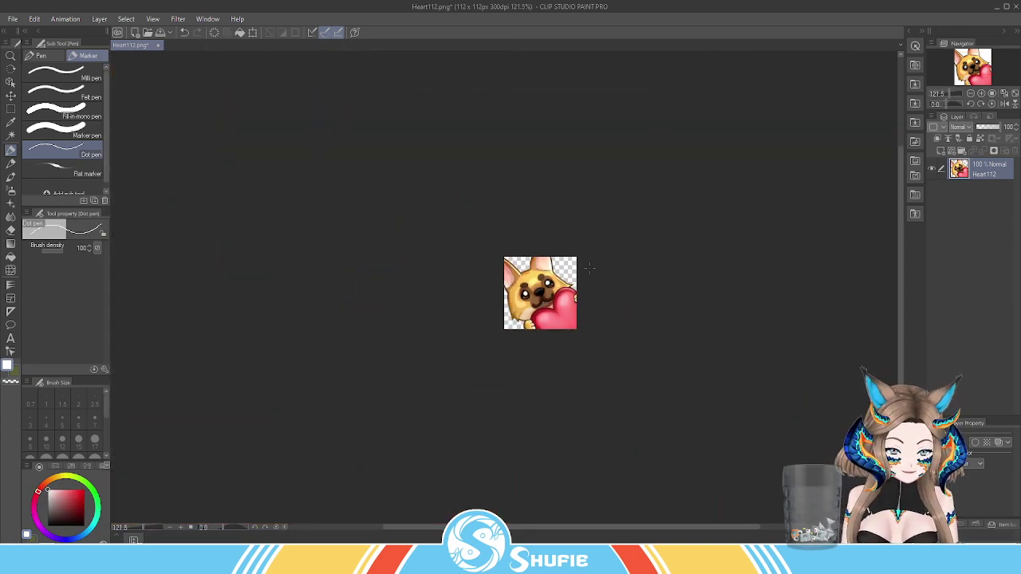
scroll(589, 268, "up", 10)
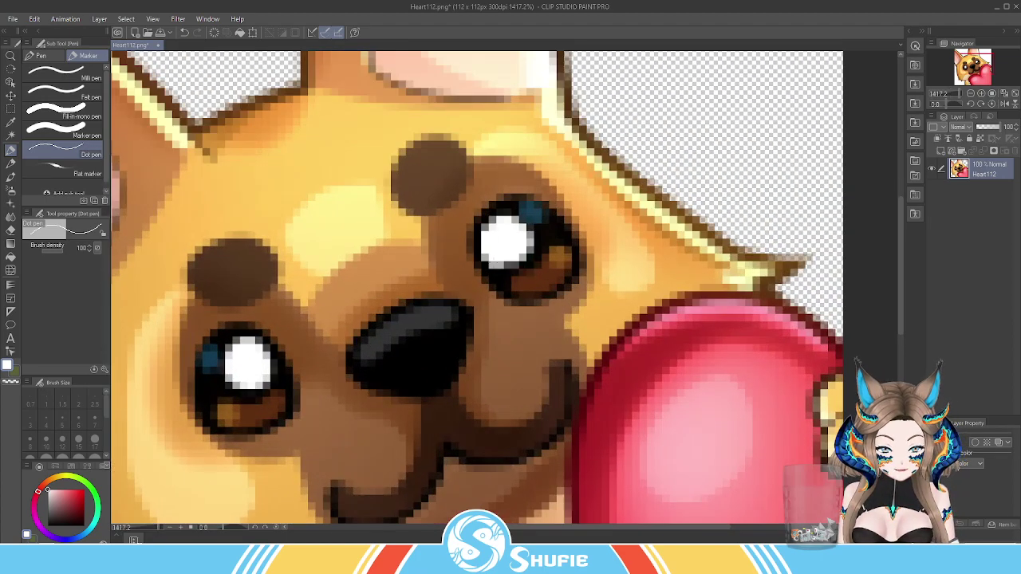
left_click(499, 264)
scroll(588, 263, "down", 10)
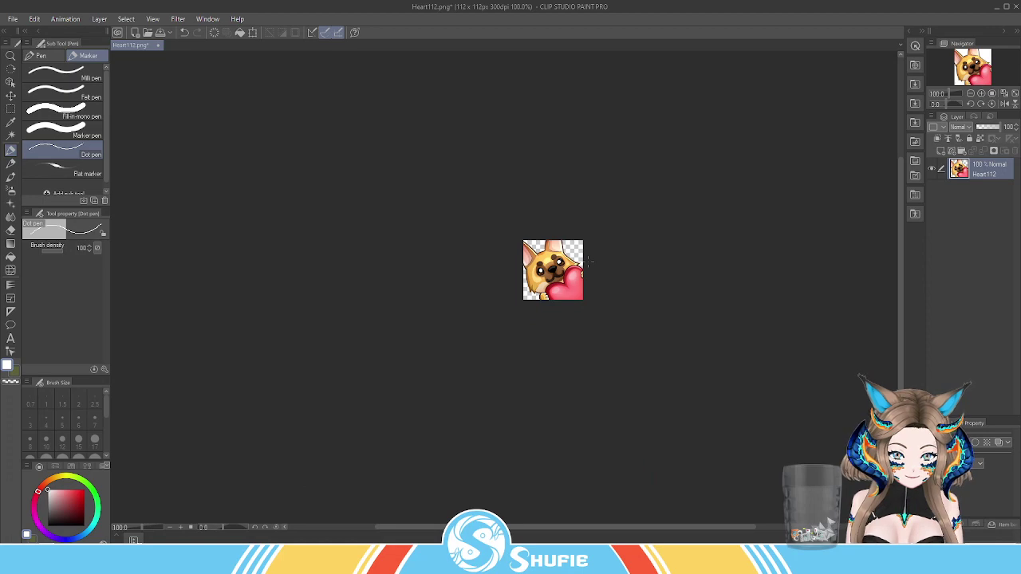
Sample the eye's edge colours and soften the upper and inner-side edge of the highlight with single pixels.
scroll(588, 263, "up", 10)
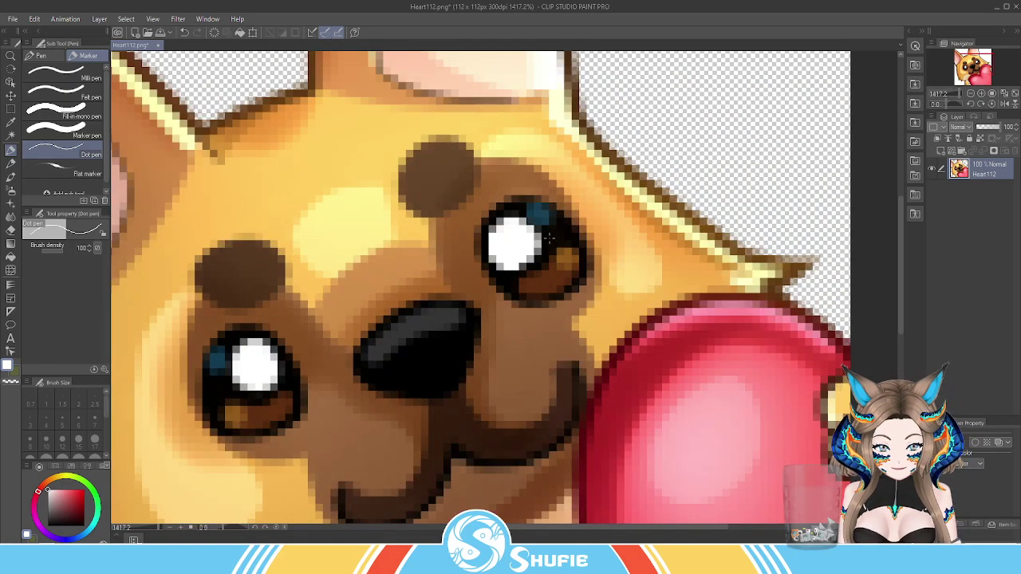
left_click(549, 237, "alt")
left_click_drag(522, 220, 539, 252)
left_click(507, 217)
left_click(507, 217, "alt")
left_click(515, 218)
left_click(536, 246)
left_click(537, 250)
scroll(590, 274, "down", 10)
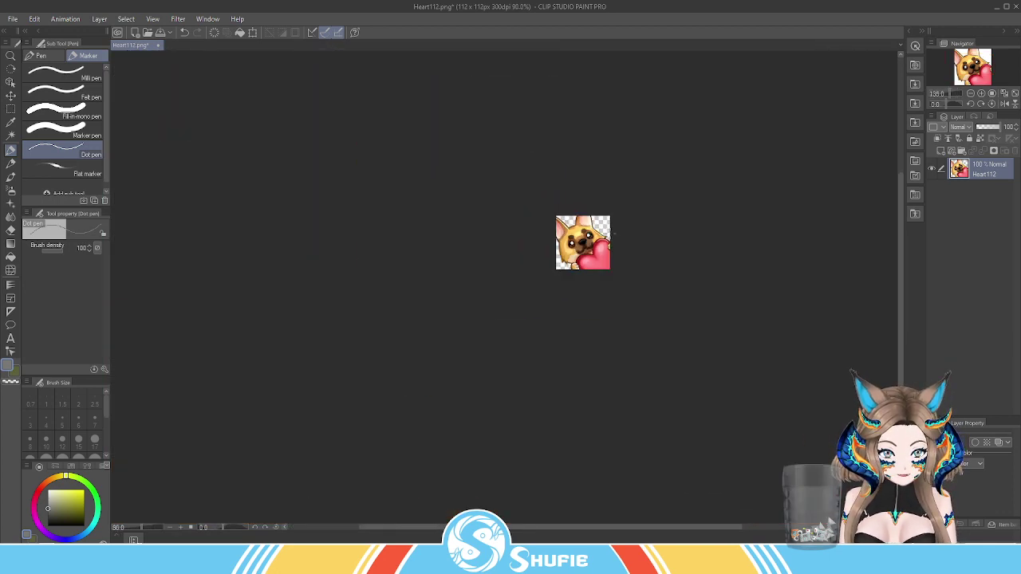
scroll(616, 233, "down", 2)
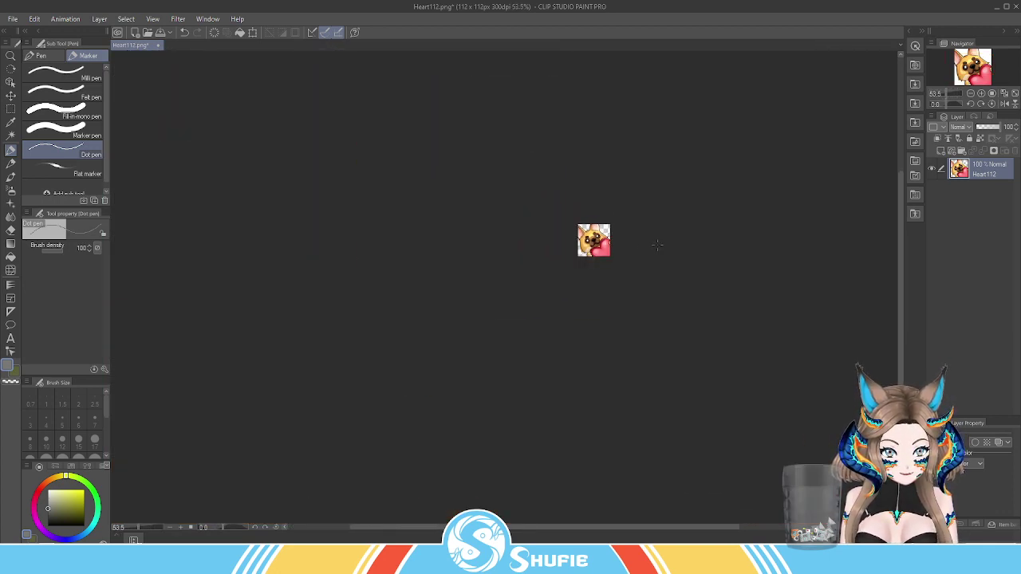
Flip the canvas view horizontally and retouch the same eye highlight's edge with sampled white, grey and dark tones.
left_click(1004, 104)
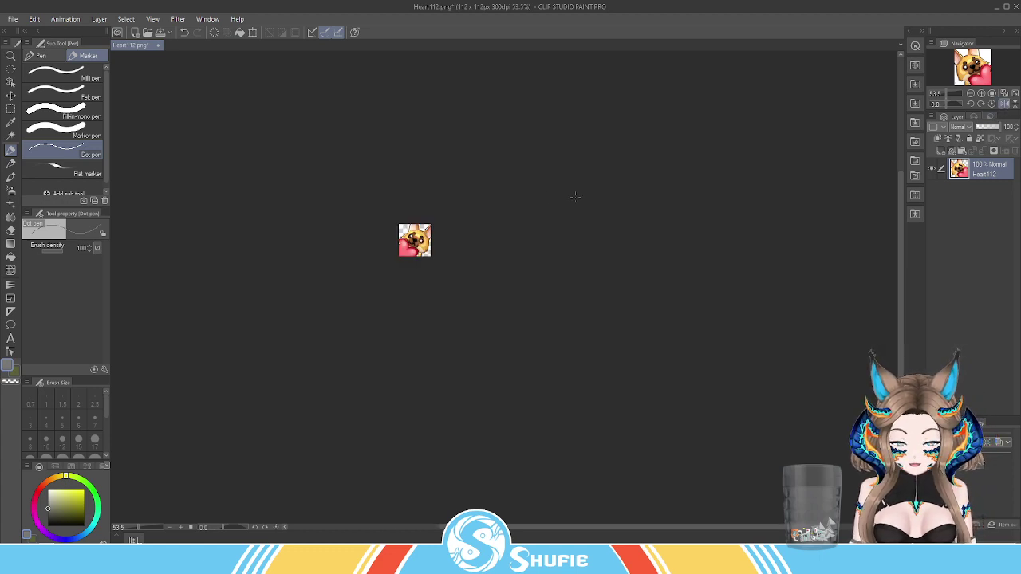
scroll(415, 229, "up", 5)
scroll(412, 264, "up", 3)
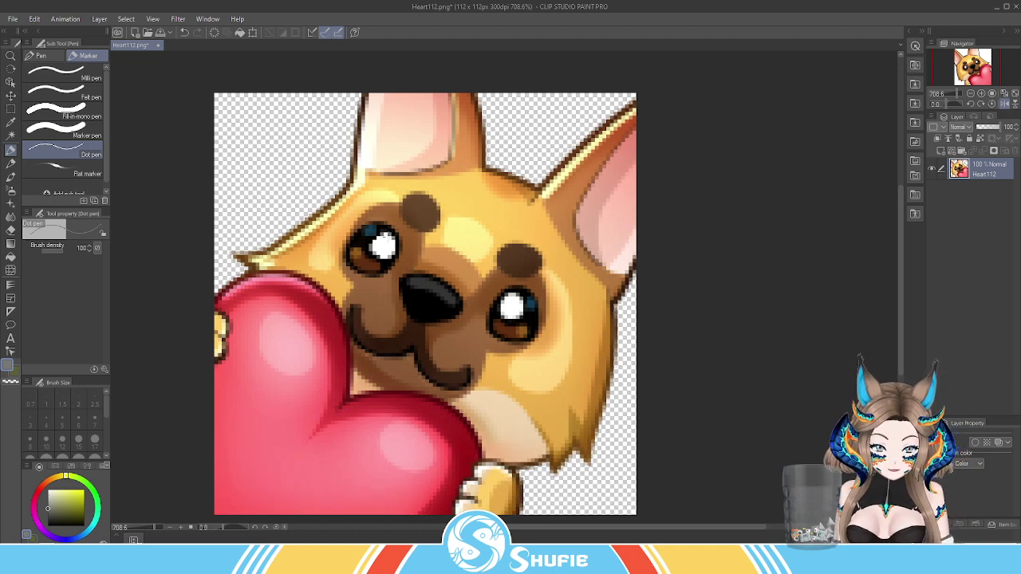
left_click(384, 240, "alt")
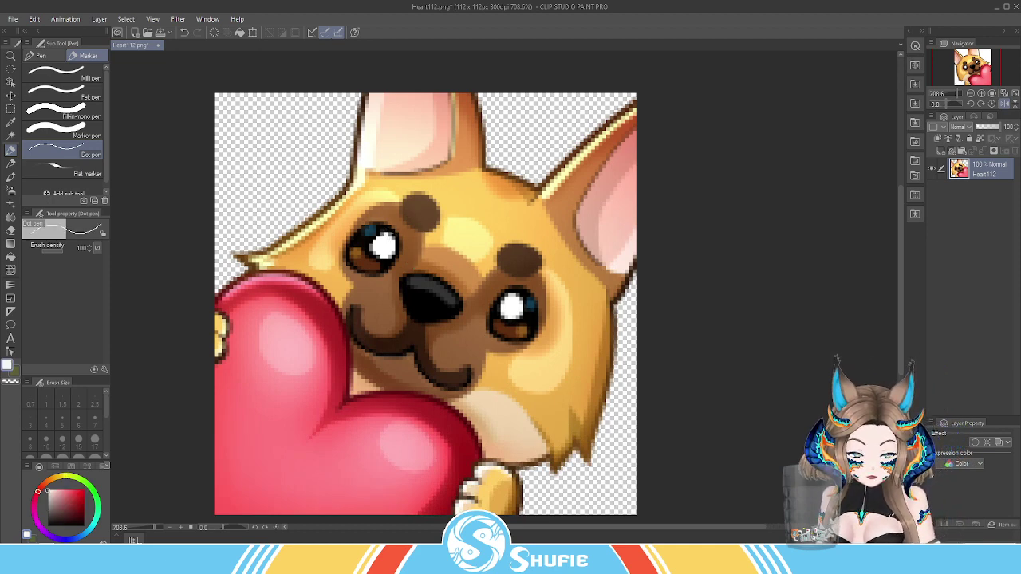
left_click(392, 235, "alt")
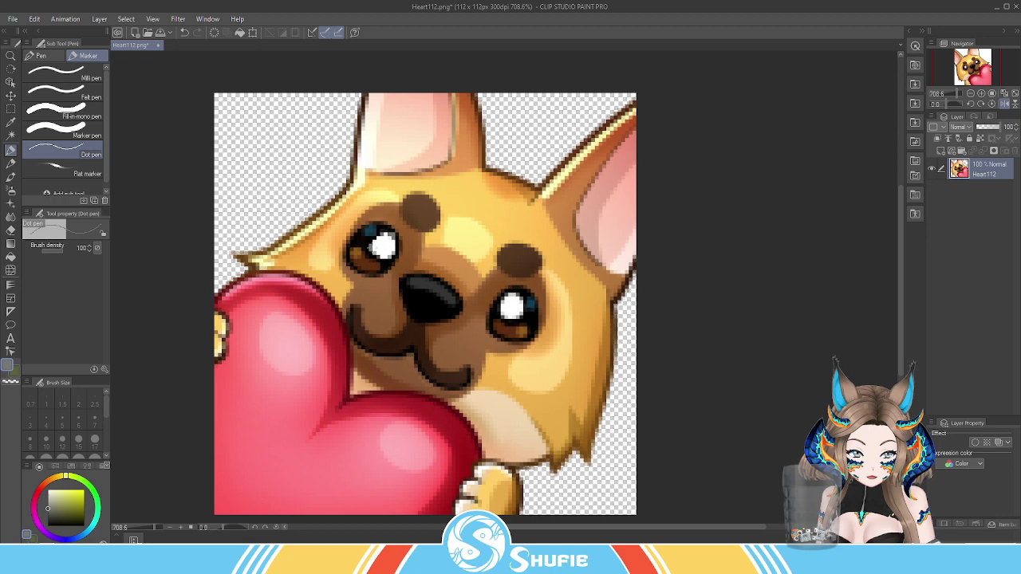
left_click(380, 254, "alt")
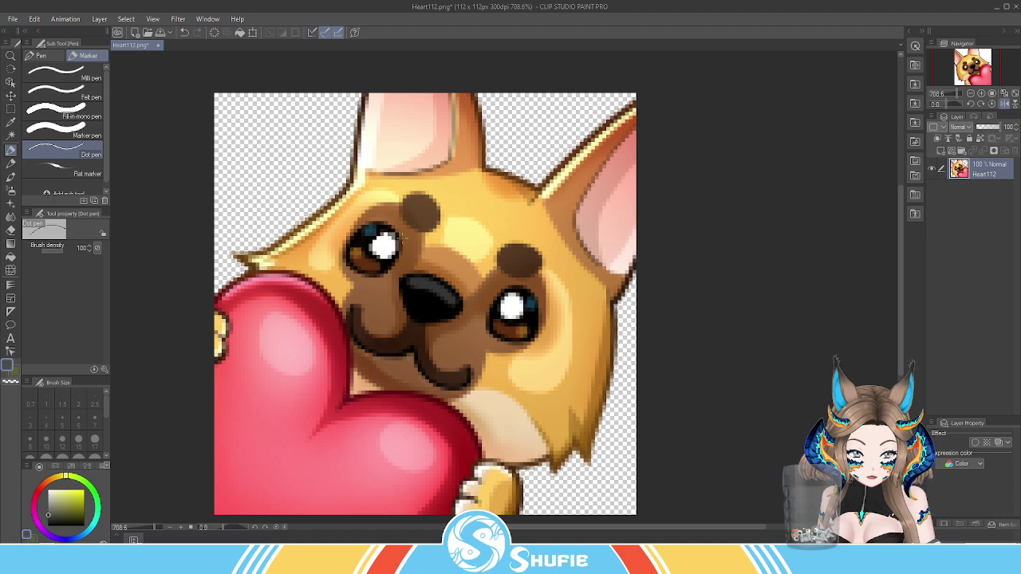
scroll(405, 231, "down", 10)
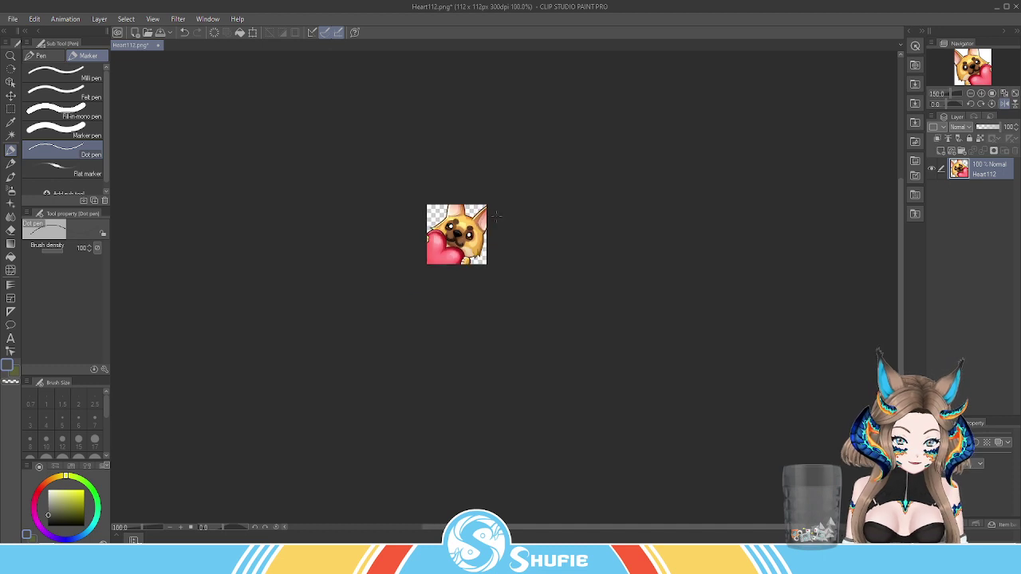
scroll(503, 214, "down", 3)
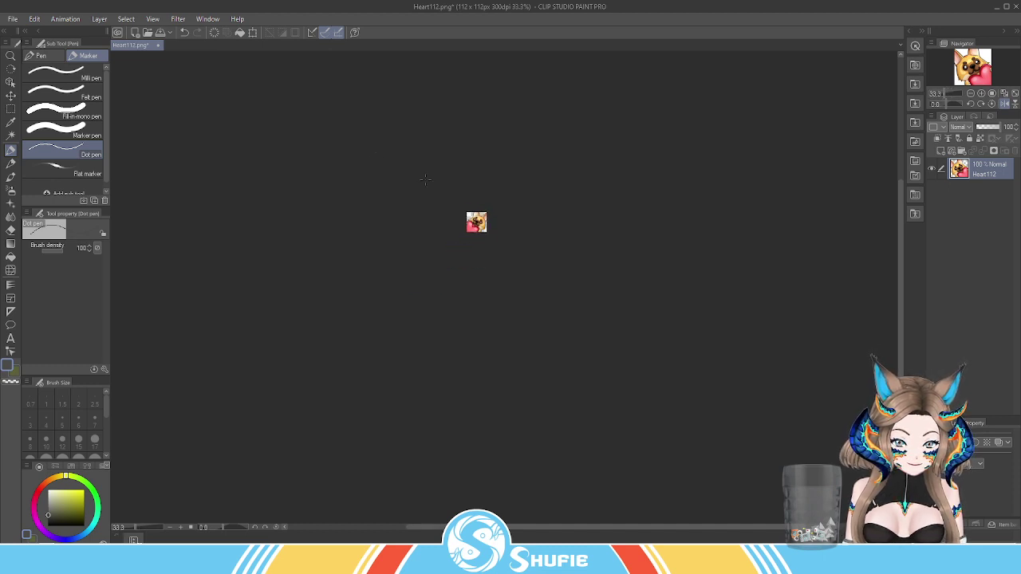
Close Heart112.png without saving its changes.
left_click(158, 45)
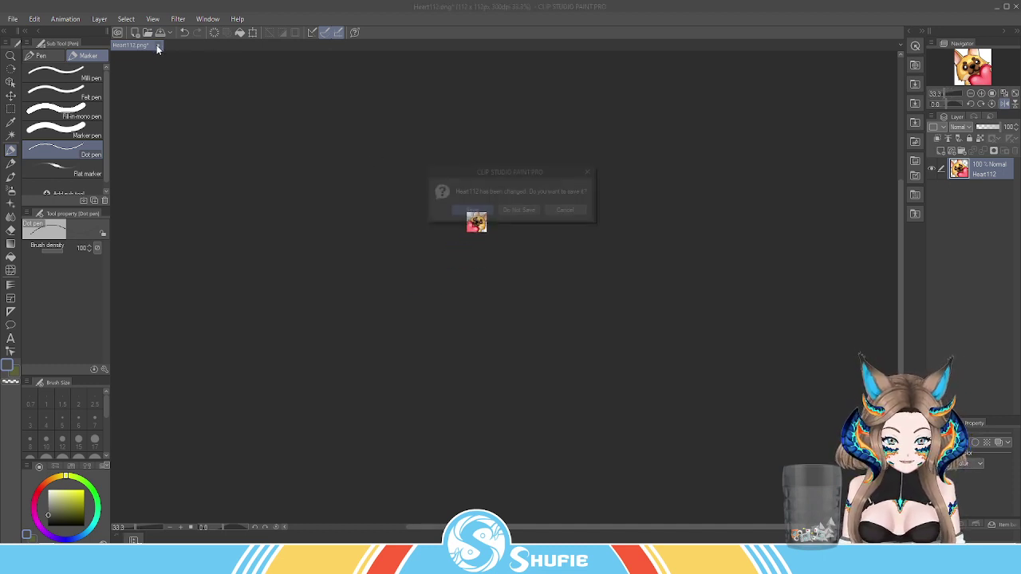
left_click(516, 210)
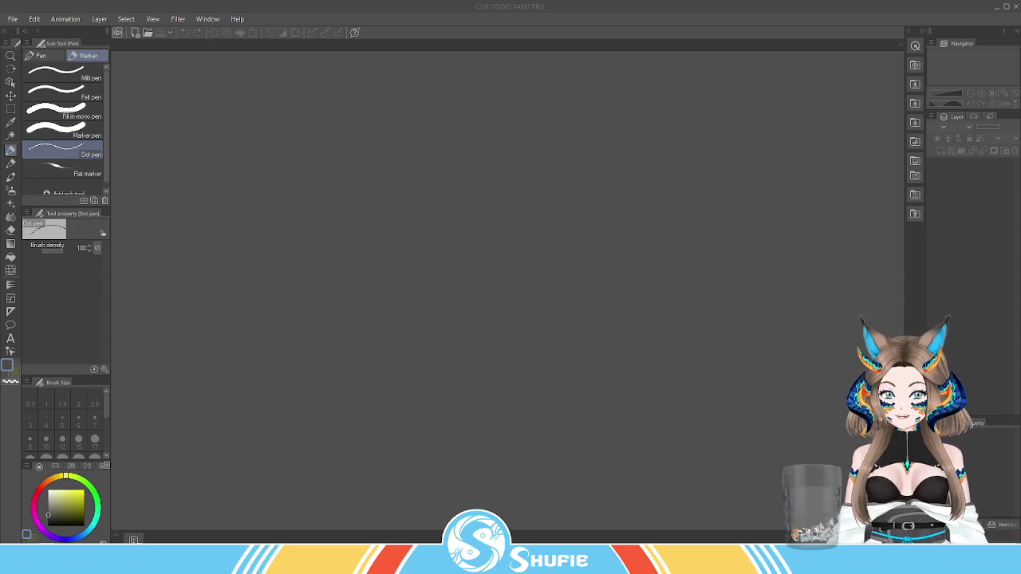
Open CurrentProgress2.png to review the dog and bearded-man emotes at reduced size, and close it.
left_click(13, 18)
left_click(49, 62)
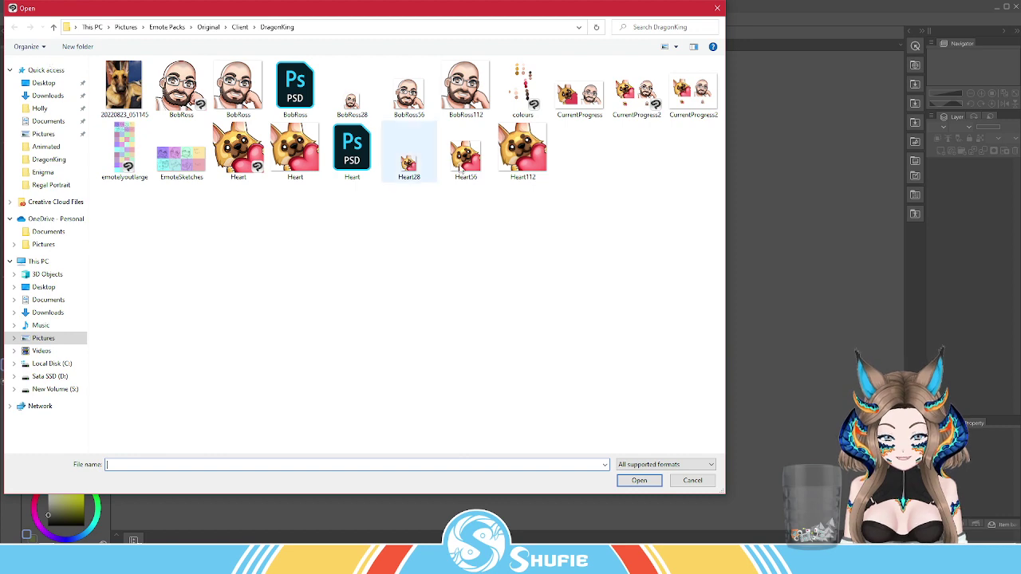
left_click(700, 101)
double_click(700, 101)
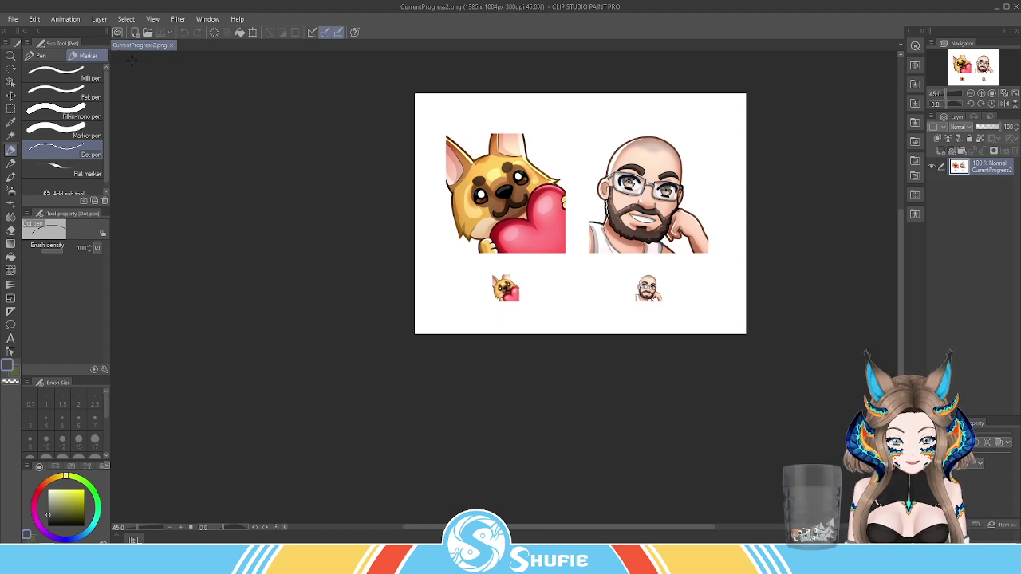
scroll(290, 141, "down", 5)
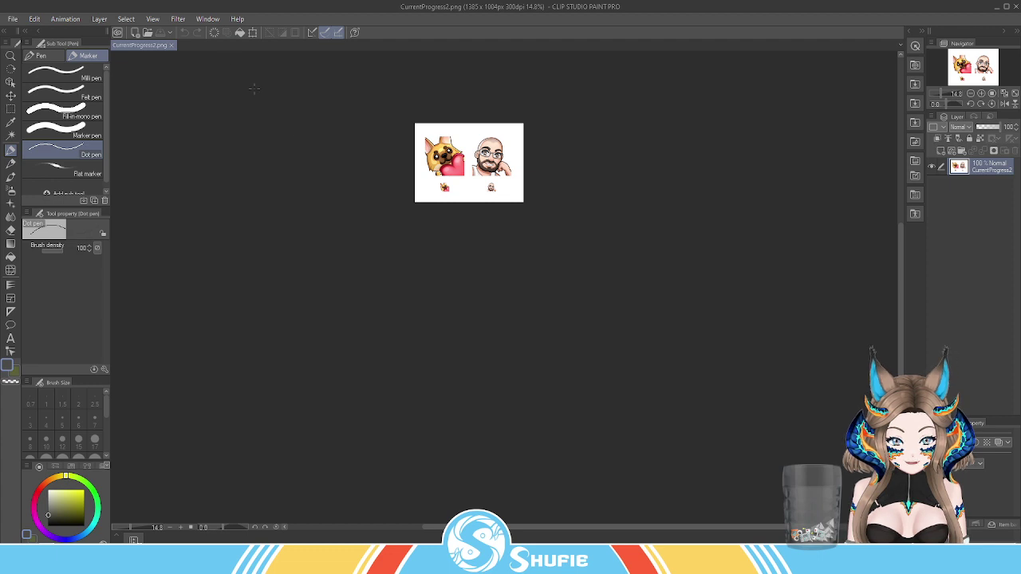
left_click(171, 44)
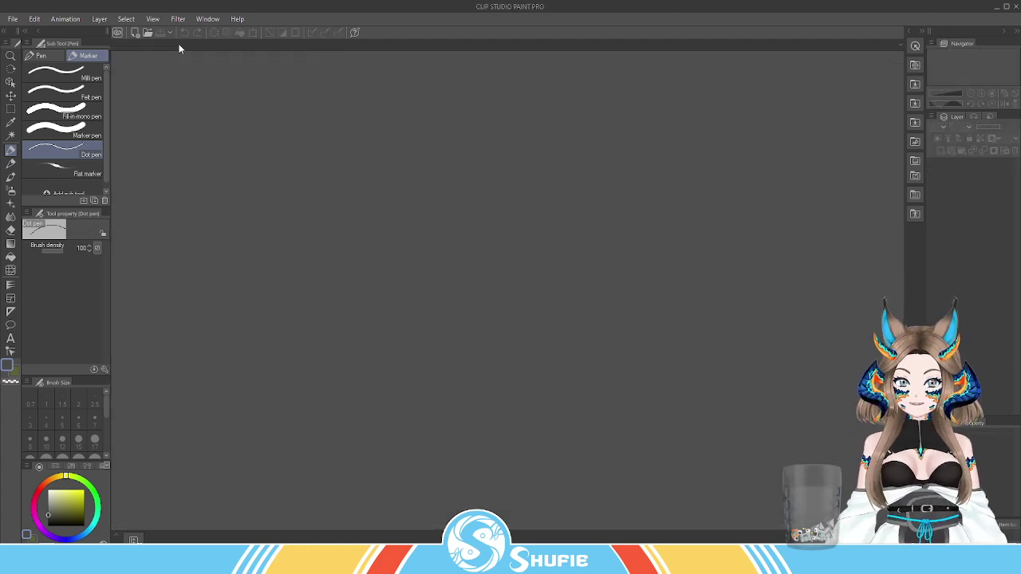